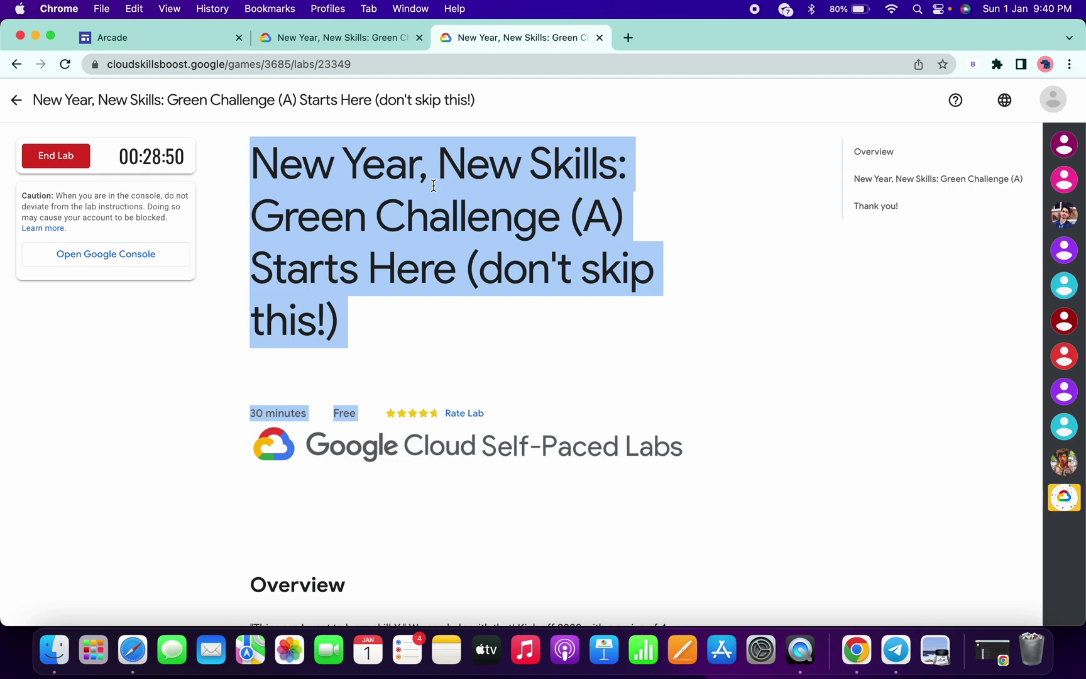
{"action": "scroll", "coordinate": [433, 185], "scroll_direction": "down", "scroll_amount": 10}
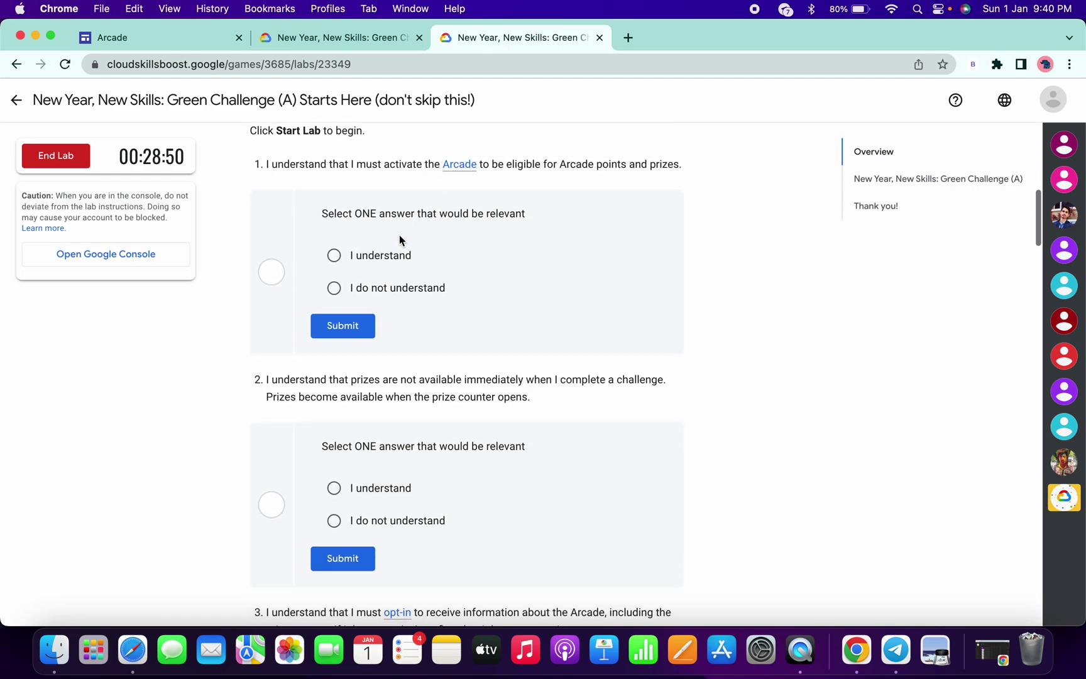
Step: Answer quiz questions 1–4 with 'I understand' and submit each
{"action": "left_click", "coordinate": [335, 256]}
{"action": "left_click", "coordinate": [358, 331]}
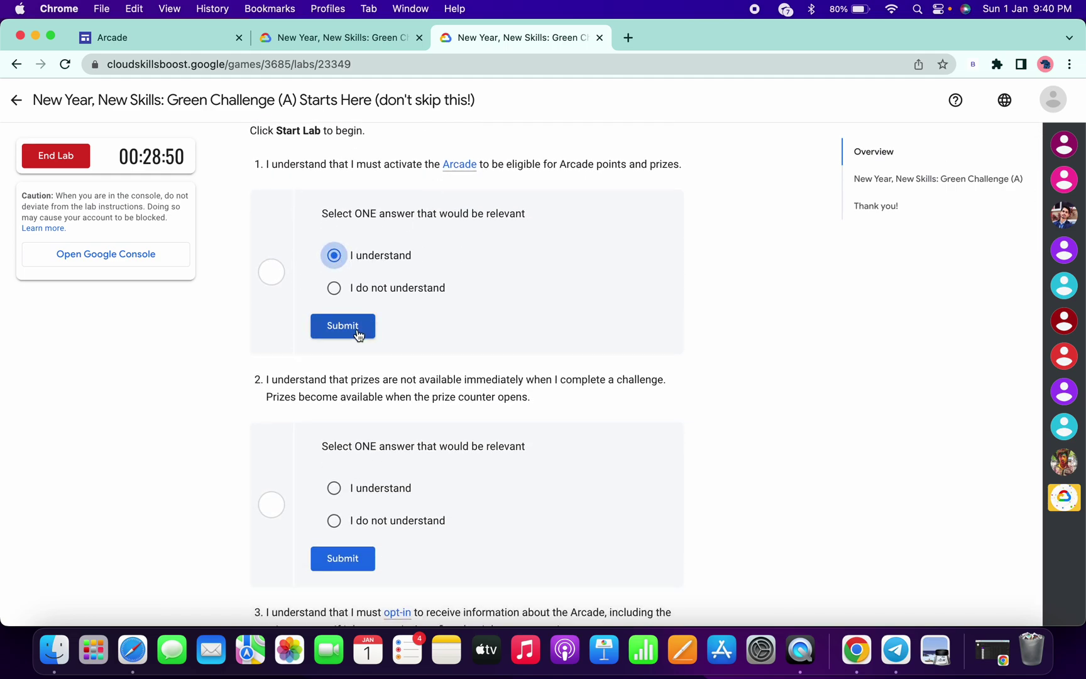
{"action": "left_click", "coordinate": [335, 330]}
{"action": "left_click", "coordinate": [359, 400]}
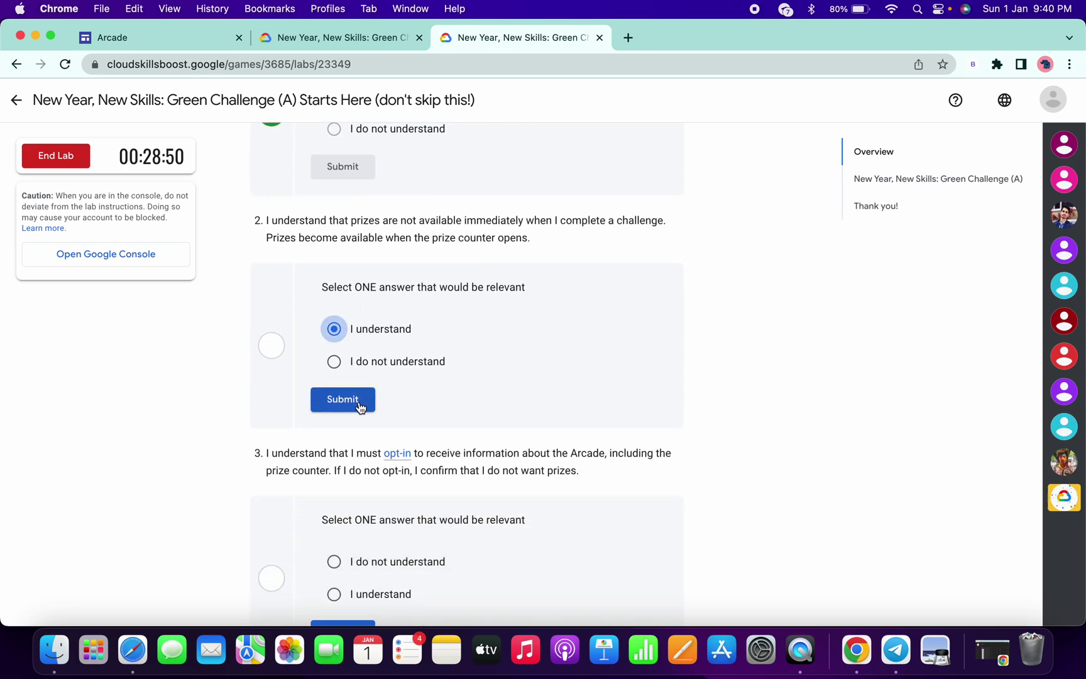
{"action": "left_click", "coordinate": [335, 391]}
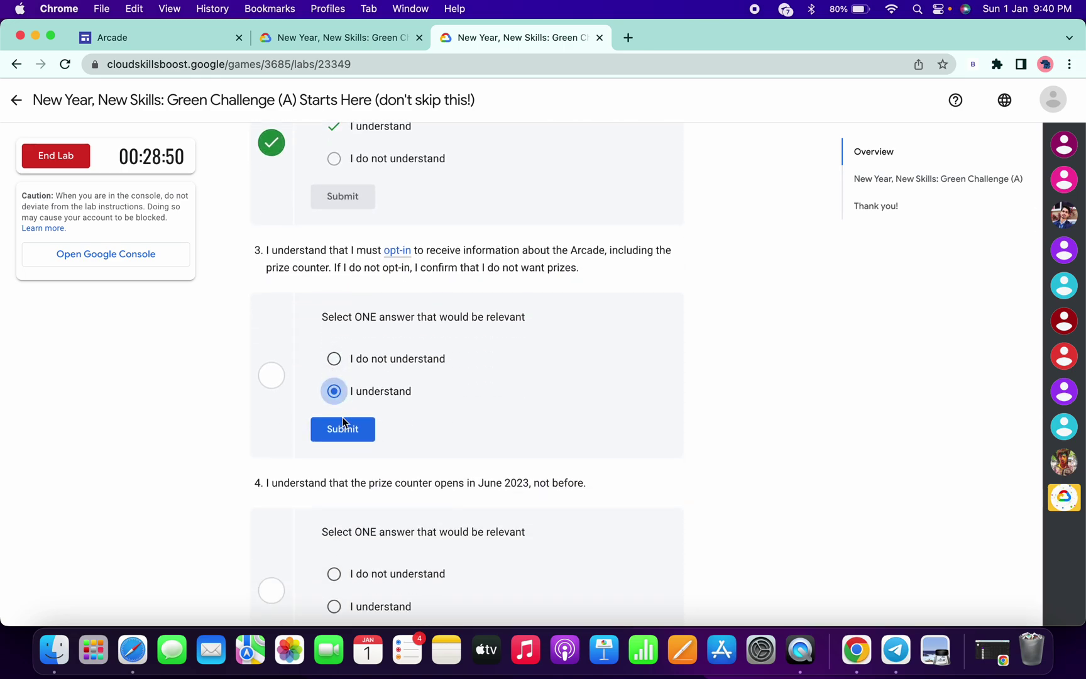
{"action": "left_click", "coordinate": [345, 436]}
{"action": "left_click", "coordinate": [334, 366]}
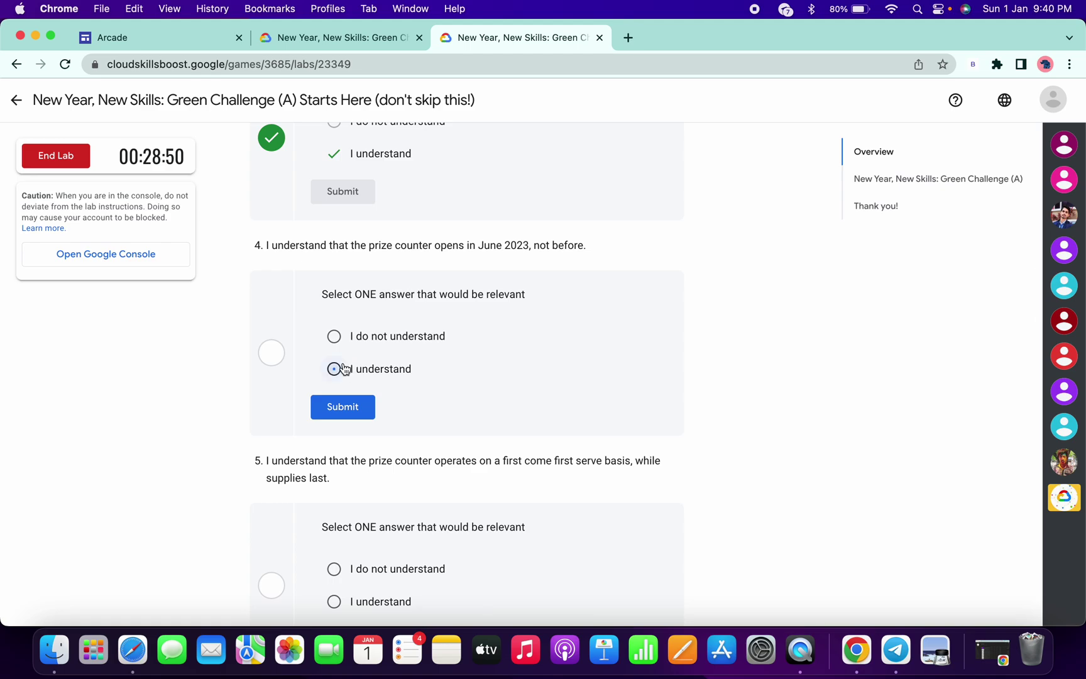
{"action": "scroll", "coordinate": [346, 319], "scroll_direction": "down", "scroll_amount": 3}
{"action": "left_click", "coordinate": [343, 281]}
{"action": "scroll", "coordinate": [343, 372], "scroll_direction": "down", "scroll_amount": 2}
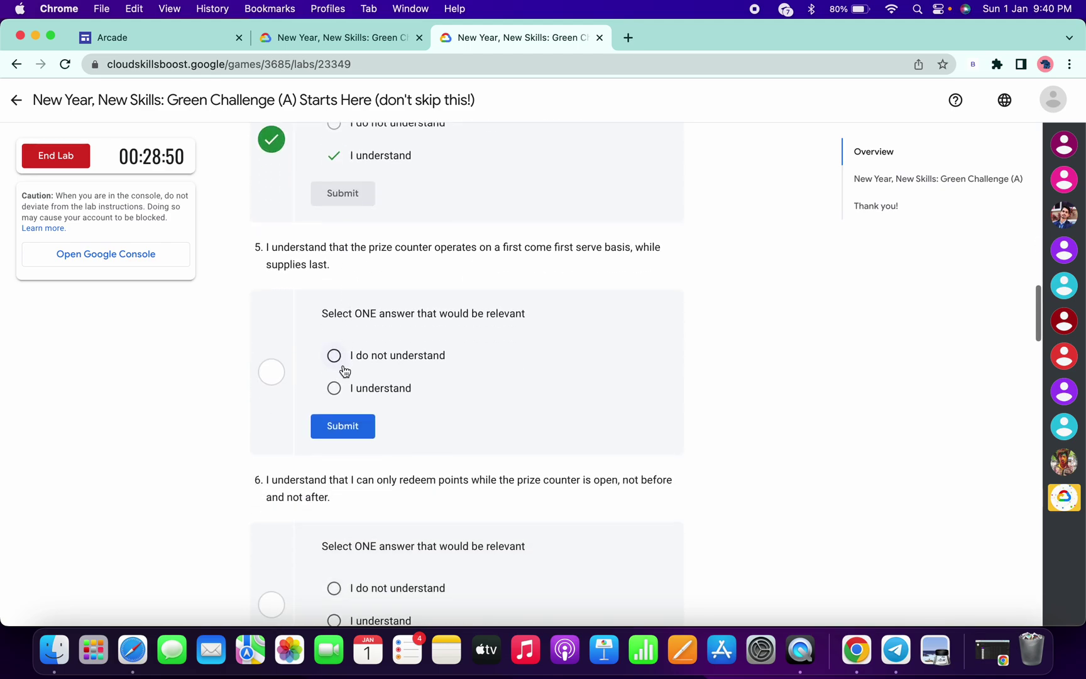
Step: Answer questions 5–8 with 'I understand' and submit each
{"action": "left_click", "coordinate": [334, 388]}
{"action": "scroll", "coordinate": [343, 357], "scroll_direction": "down", "scroll_amount": 2}
{"action": "left_click", "coordinate": [342, 336]}
{"action": "scroll", "coordinate": [342, 334], "scroll_direction": "down", "scroll_amount": 2}
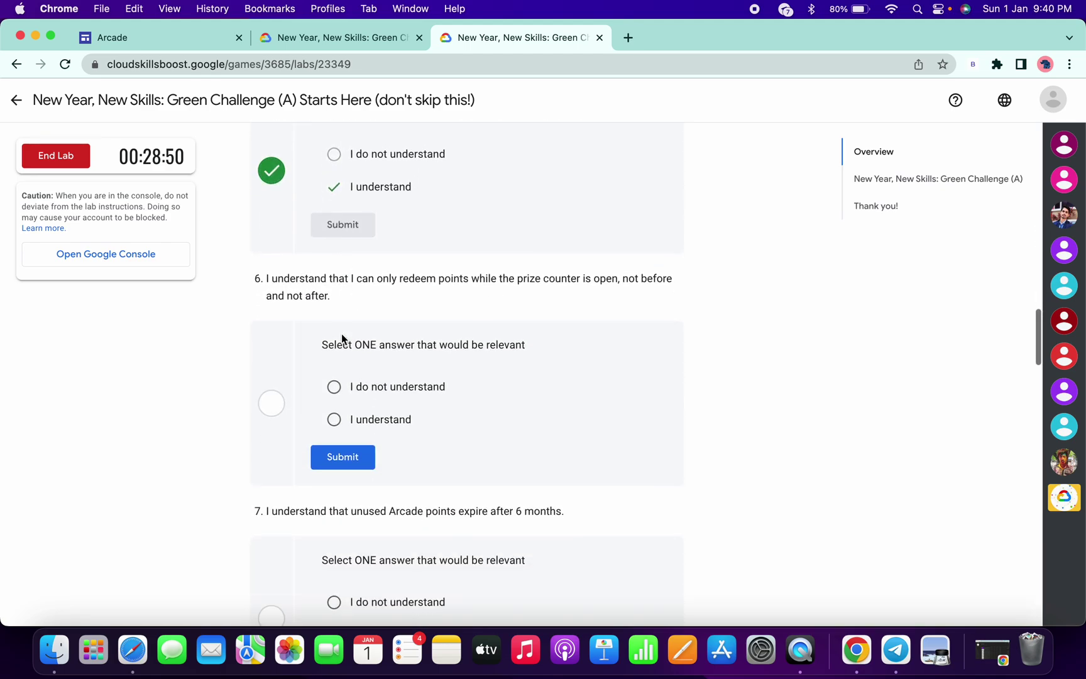
{"action": "scroll", "coordinate": [337, 309], "scroll_direction": "down", "scroll_amount": 2}
{"action": "left_click", "coordinate": [334, 308]}
{"action": "left_click", "coordinate": [342, 346]}
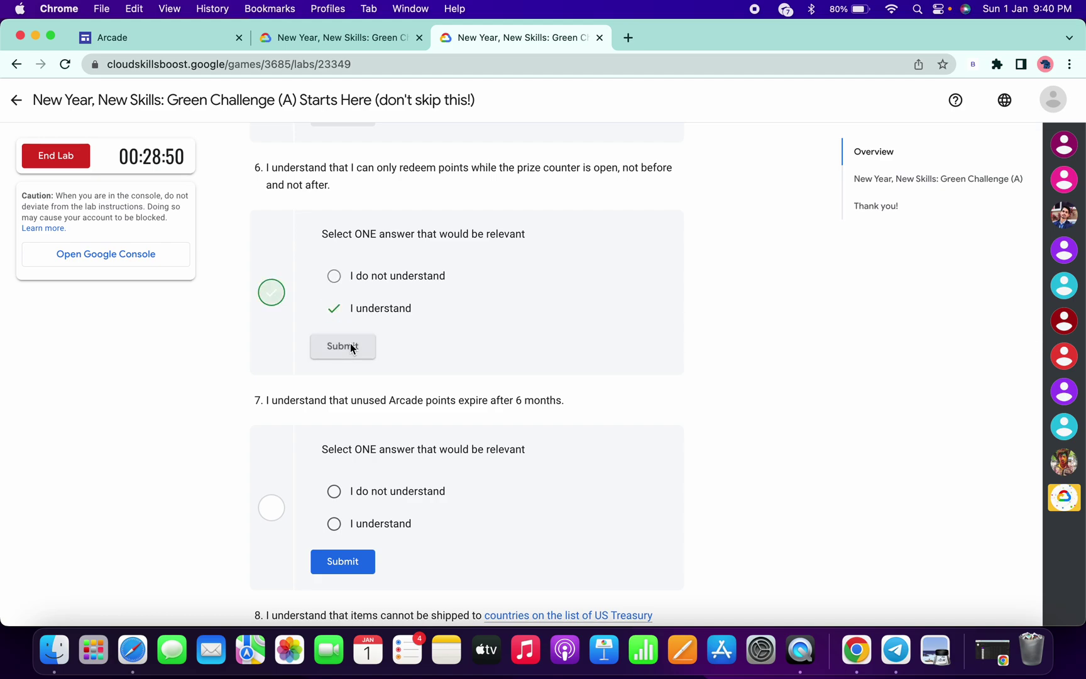
{"action": "scroll", "coordinate": [350, 348], "scroll_direction": "down", "scroll_amount": 3}
{"action": "left_click", "coordinate": [334, 324]}
{"action": "left_click", "coordinate": [342, 361]}
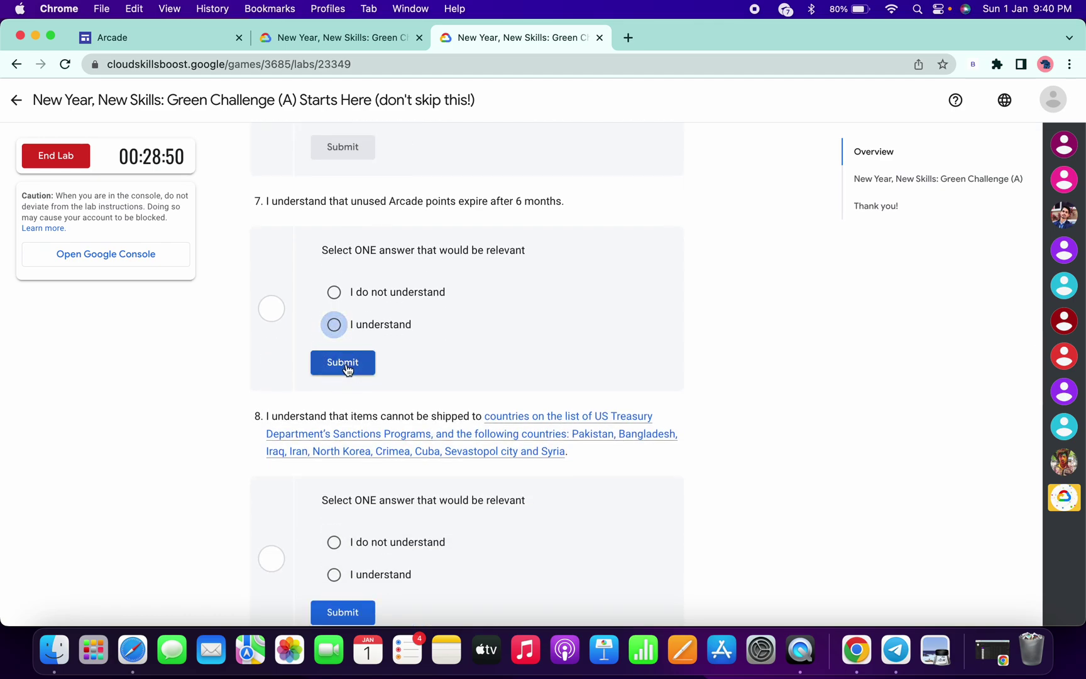
{"action": "scroll", "coordinate": [346, 369], "scroll_direction": "down", "scroll_amount": 3}
{"action": "scroll", "coordinate": [346, 369], "scroll_direction": "up", "scroll_amount": 2}
{"action": "left_click", "coordinate": [334, 169]}
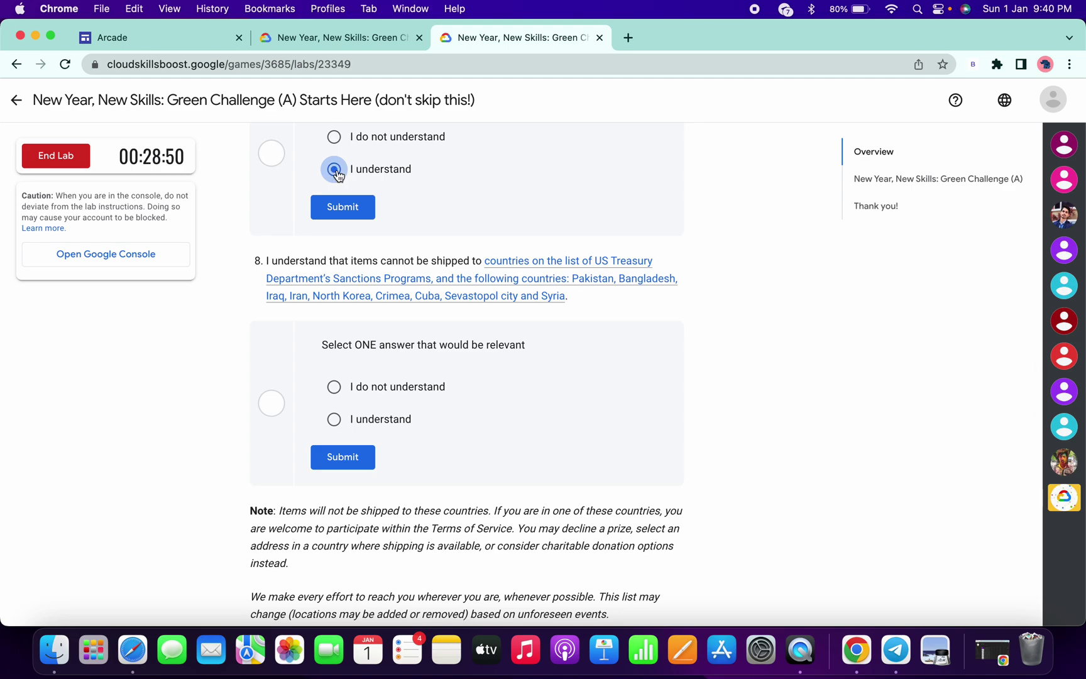
{"action": "left_click", "coordinate": [345, 209]}
{"action": "scroll", "coordinate": [337, 322], "scroll_direction": "down", "scroll_amount": 3}
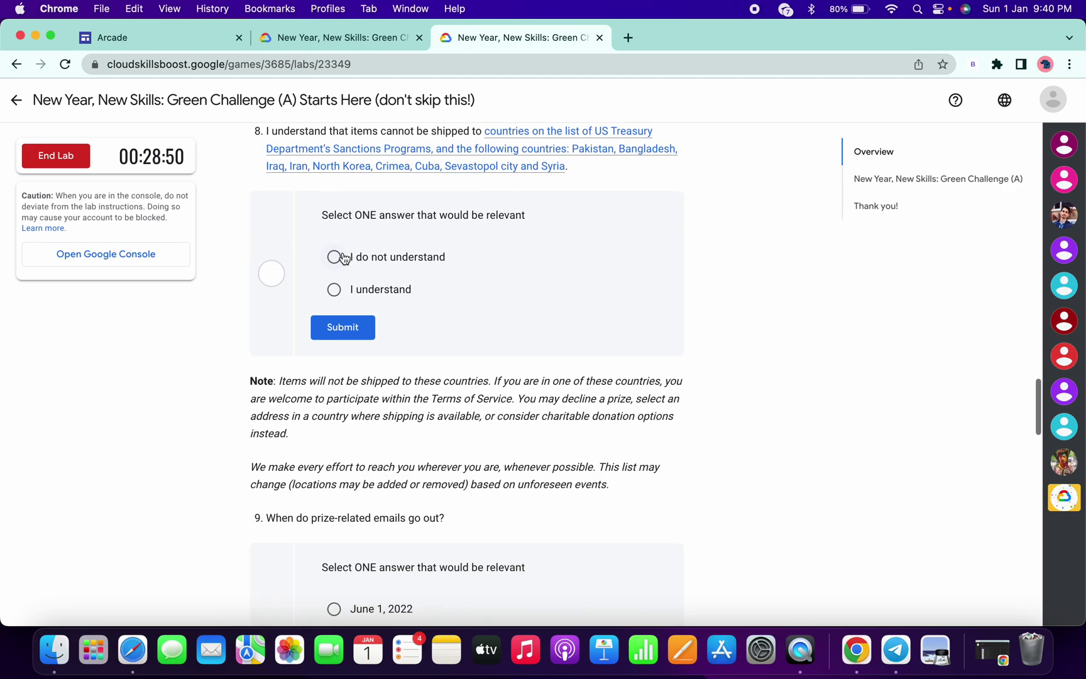
{"action": "left_click", "coordinate": [335, 289]}
{"action": "scroll", "coordinate": [340, 293], "scroll_direction": "down", "scroll_amount": 1}
{"action": "left_click", "coordinate": [341, 299]}
{"action": "scroll", "coordinate": [341, 289], "scroll_direction": "down", "scroll_amount": 3}
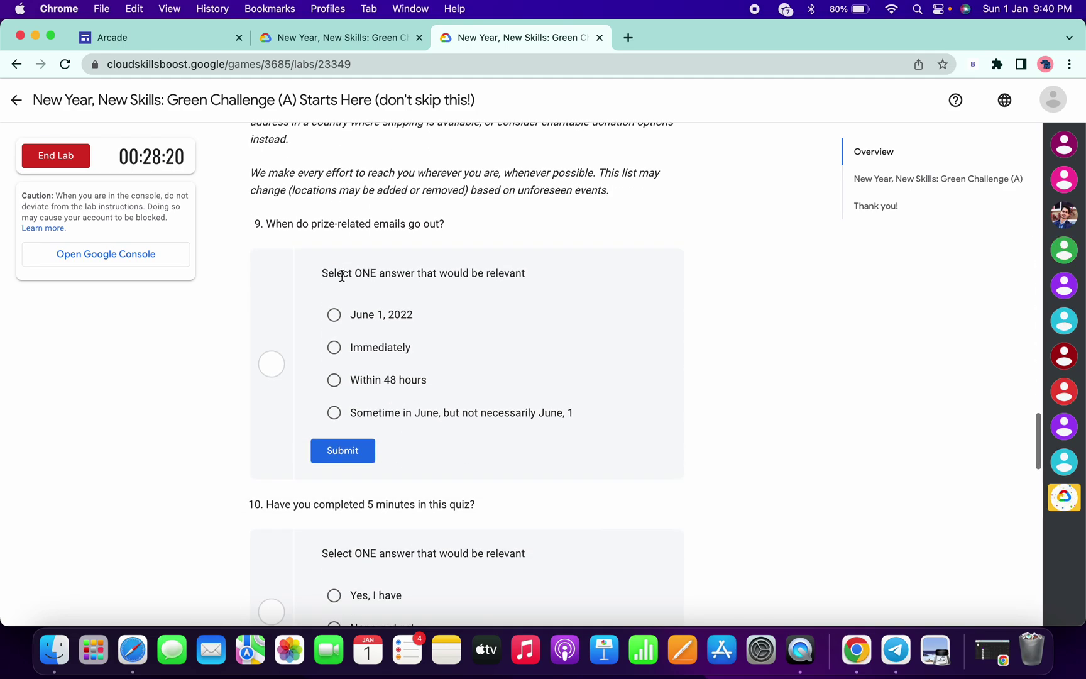
Step: Submit 'Sometime in June…' for question 9 and 'Yes, I have' for question 10
{"action": "left_click", "coordinate": [337, 418]}
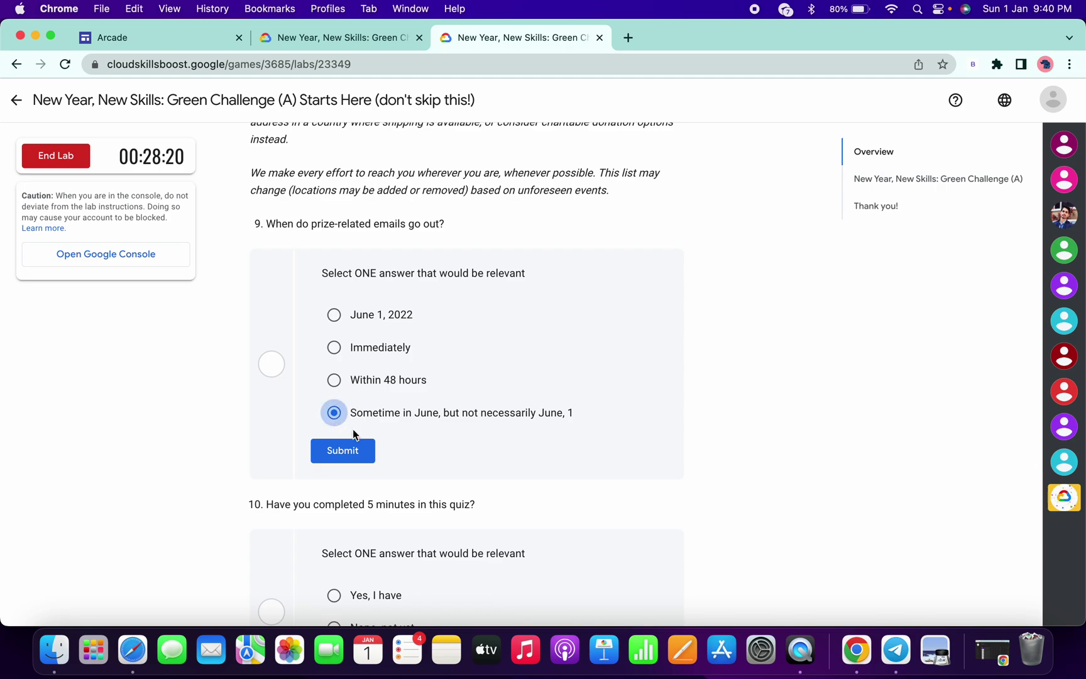
{"action": "left_click", "coordinate": [359, 450]}
{"action": "scroll", "coordinate": [519, 430], "scroll_direction": "down", "scroll_amount": 2}
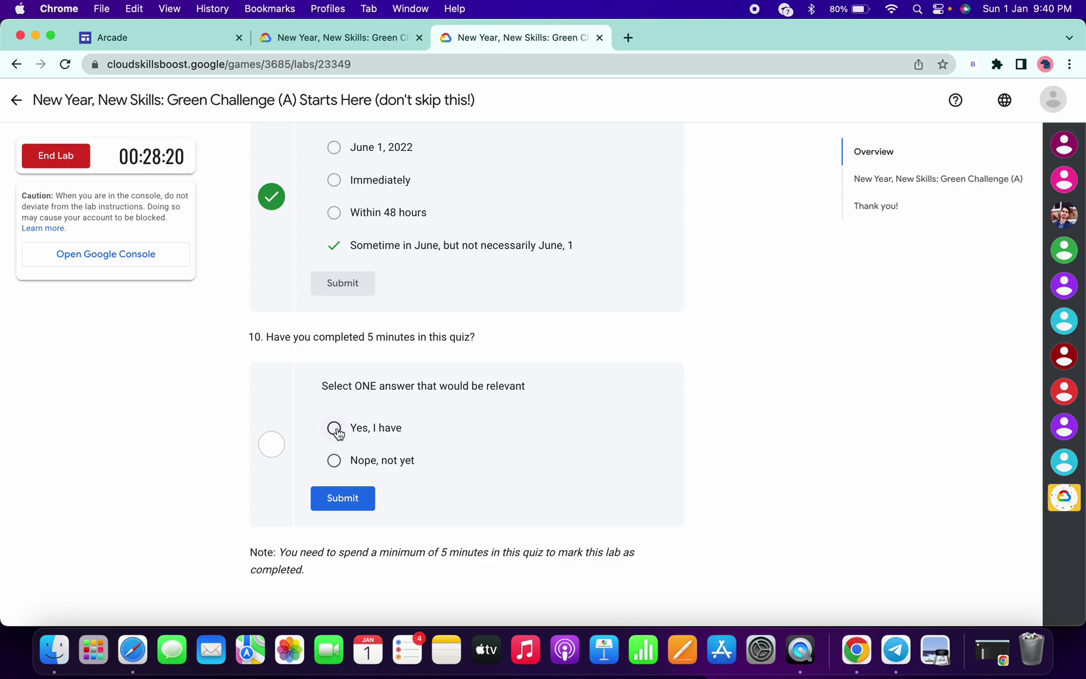
{"action": "left_click", "coordinate": [336, 431]}
{"action": "scroll", "coordinate": [404, 348], "scroll_direction": "down", "scroll_amount": 2}
{"action": "left_click", "coordinate": [346, 417]}
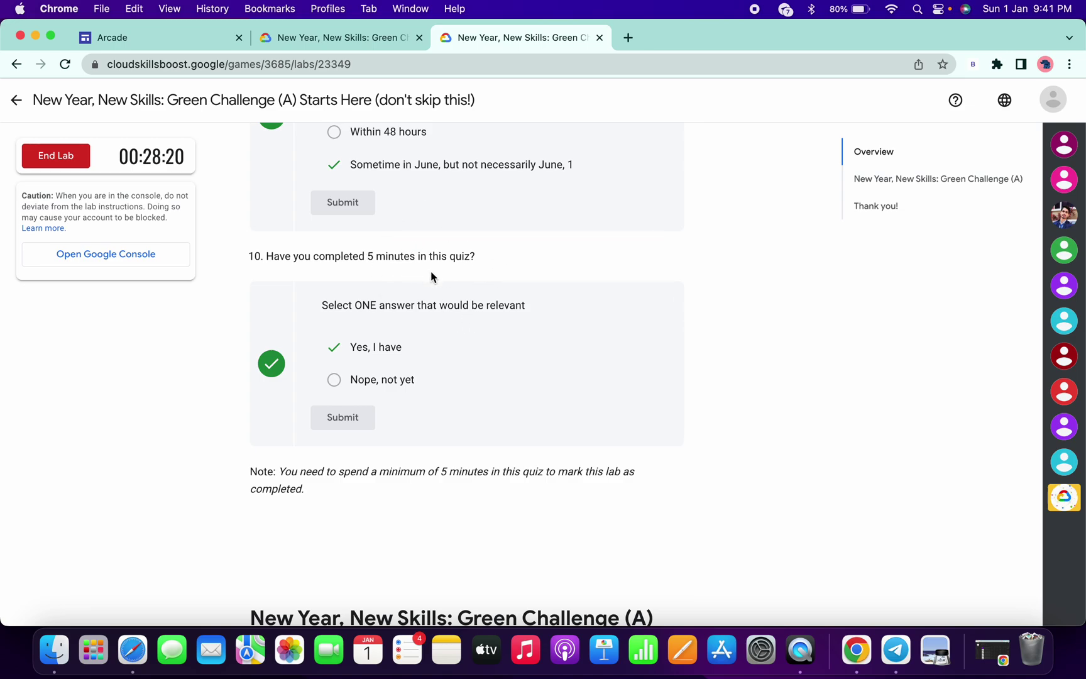
{"action": "scroll", "coordinate": [442, 201], "scroll_direction": "down", "scroll_amount": 5}
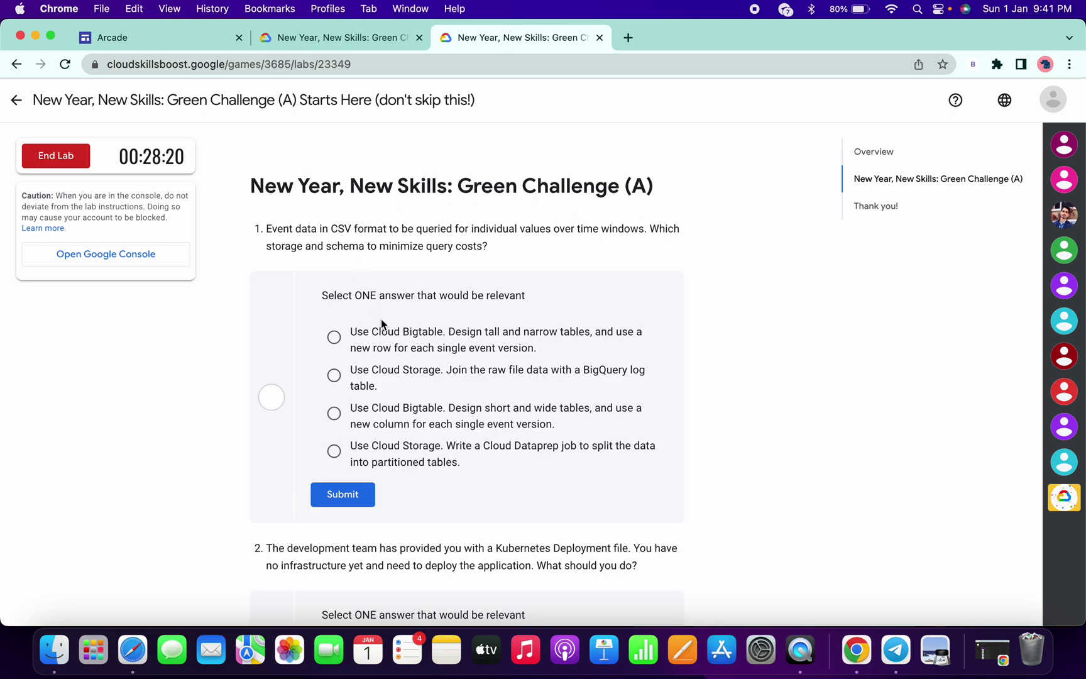
Step: Submit 'Use Cloud Bigtable… tall and narrow tables' for Q1 and 'Use gcloud… Use kubectl' for Q2
{"action": "left_click", "coordinate": [335, 337]}
{"action": "left_click", "coordinate": [352, 496]}
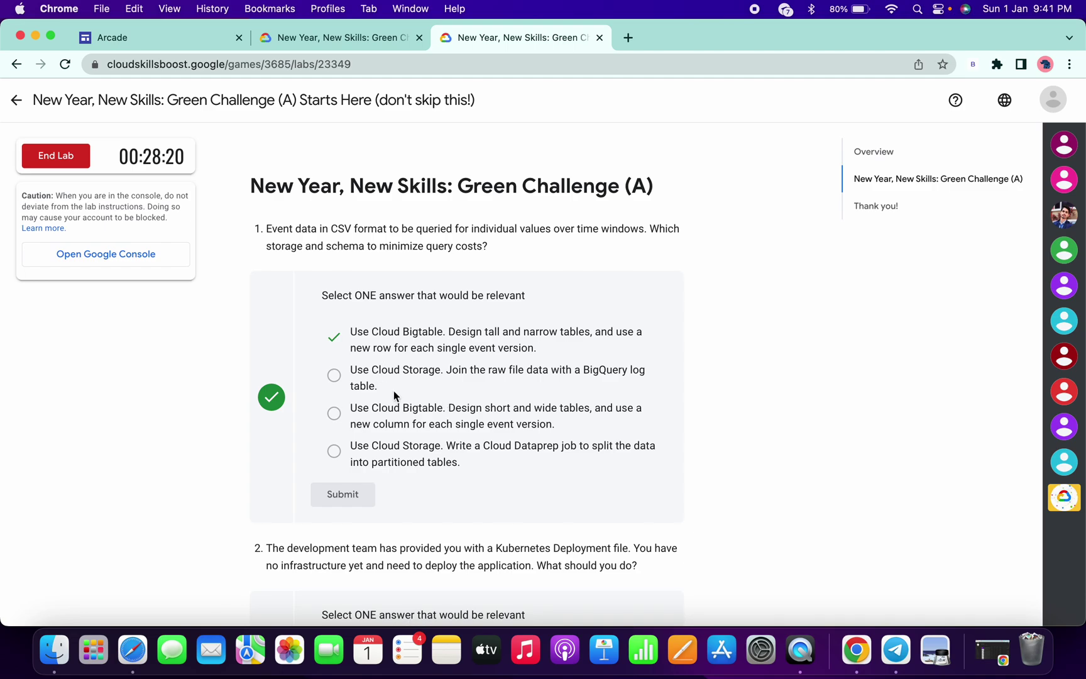
{"action": "scroll", "coordinate": [394, 394], "scroll_direction": "down", "scroll_amount": 3}
{"action": "scroll", "coordinate": [399, 393], "scroll_direction": "down", "scroll_amount": 1}
{"action": "scroll", "coordinate": [376, 345], "scroll_direction": "up", "scroll_amount": 3}
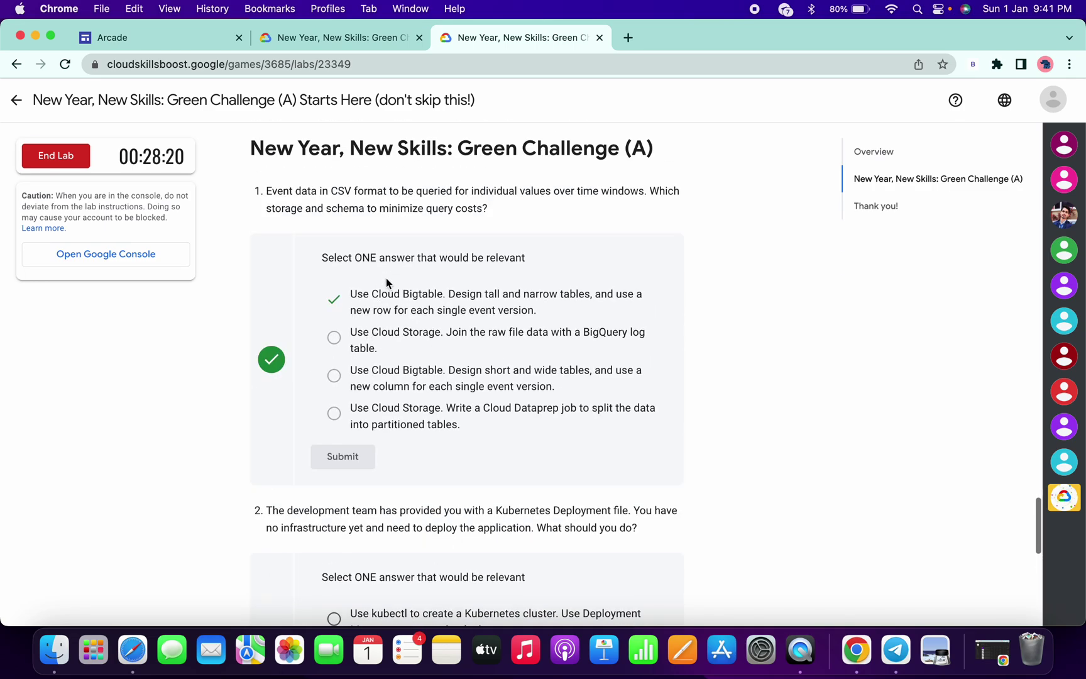
{"action": "left_click_drag", "start_coordinate": [388, 294], "coordinate": [562, 290]}
{"action": "scroll", "coordinate": [558, 288], "scroll_direction": "down", "scroll_amount": 5}
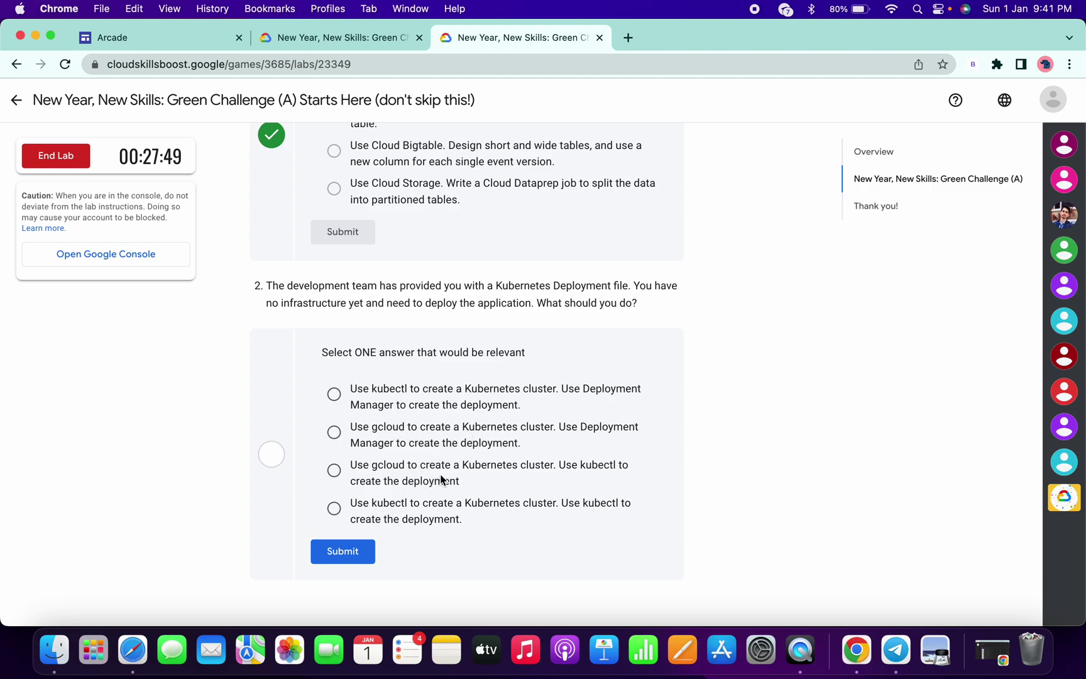
{"action": "left_click", "coordinate": [335, 472]}
{"action": "left_click", "coordinate": [352, 552]}
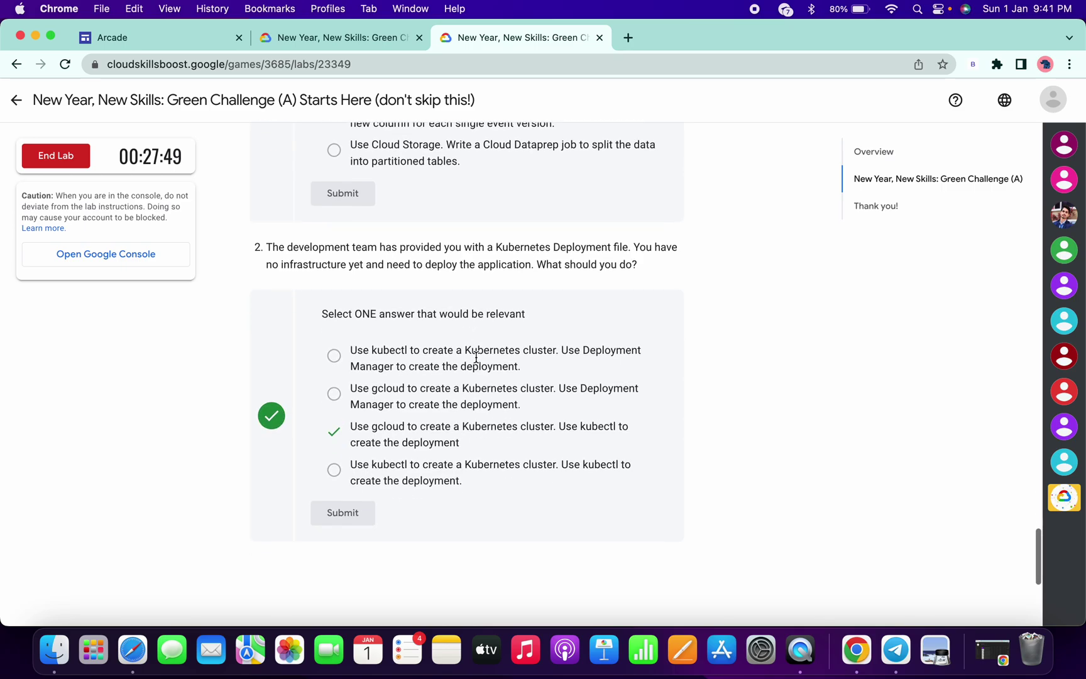
{"action": "scroll", "coordinate": [365, 510], "scroll_direction": "down", "scroll_amount": 5}
{"action": "scroll", "coordinate": [476, 356], "scroll_direction": "up", "scroll_amount": 20}
{"action": "scroll", "coordinate": [475, 356], "scroll_direction": "up", "scroll_amount": 15}
{"action": "scroll", "coordinate": [476, 357], "scroll_direction": "up", "scroll_amount": 5}
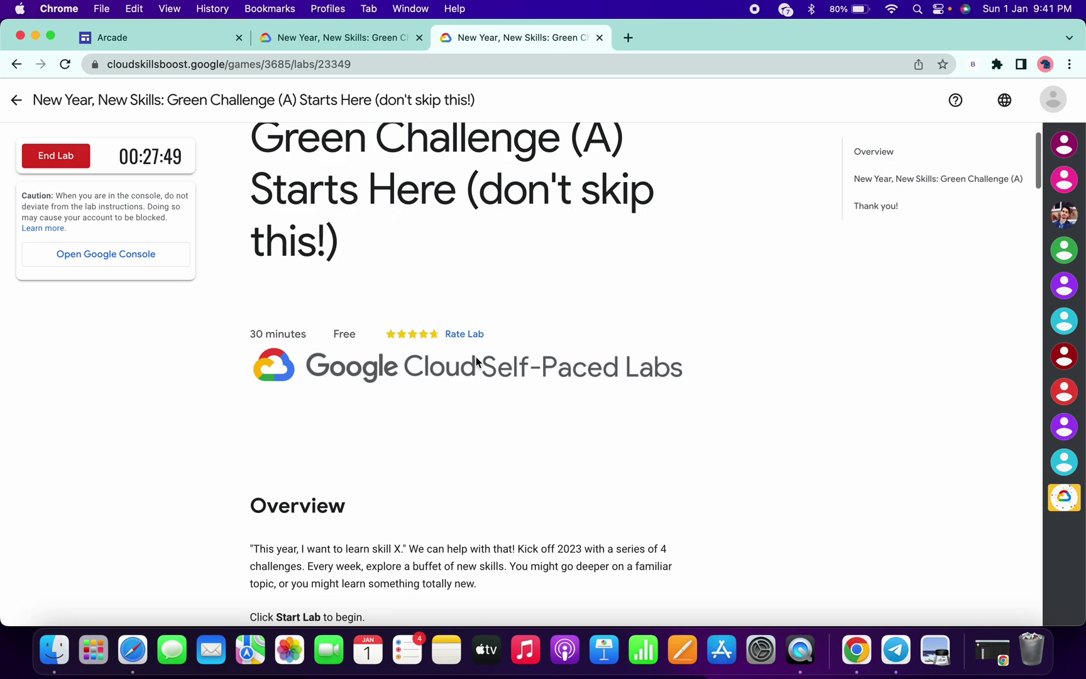
{"action": "scroll", "coordinate": [476, 356], "scroll_direction": "up", "scroll_amount": 2}
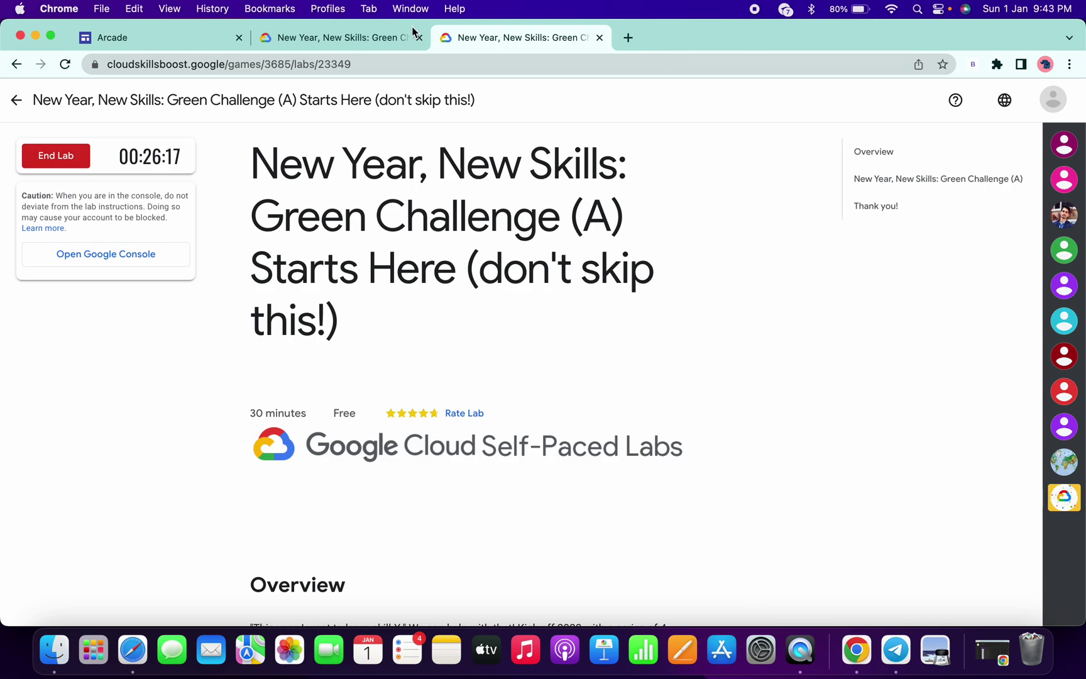
Step: End the Green Challenge (A) lab and confirm the warning dialog
{"action": "left_click", "coordinate": [71, 163]}
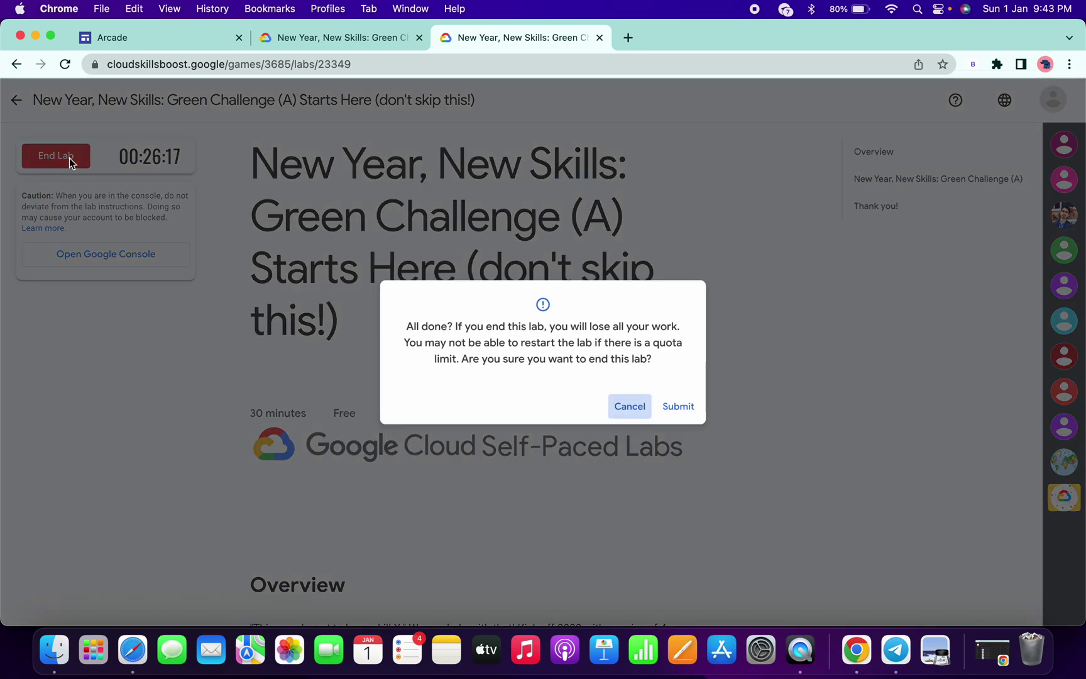
{"action": "key", "text": "Tab"}
{"action": "key", "text": "Return"}
Step: In a new tab, show the cloudskillsboost.google profile Activities list with the Green Challenge lab at 98.8/100
{"action": "key", "text": "super+t"}
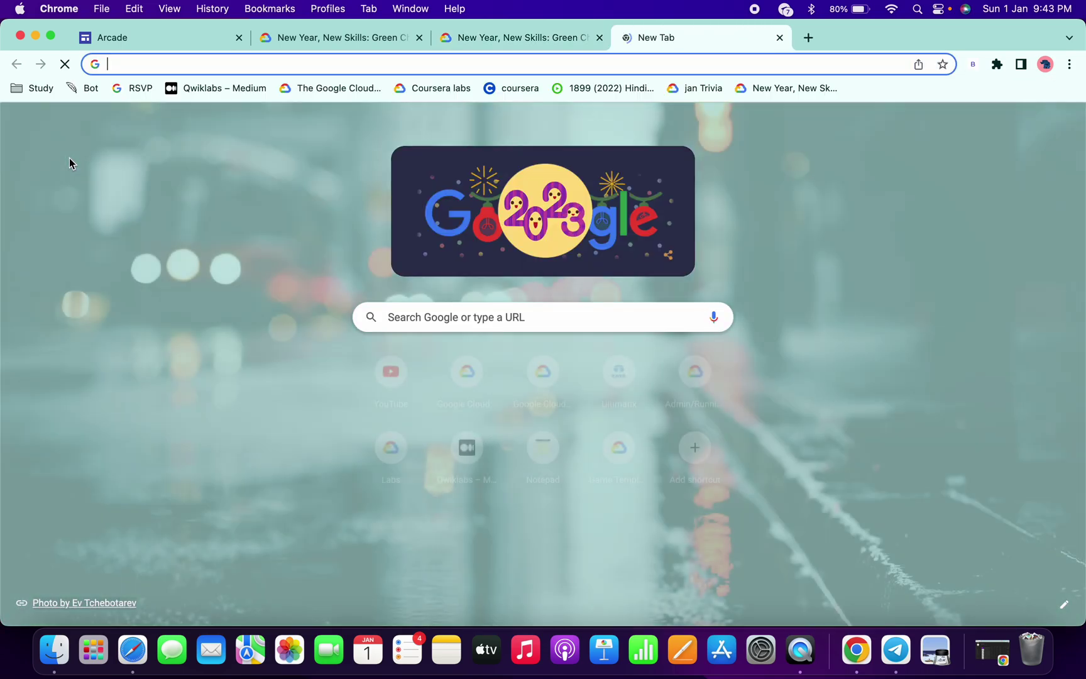
{"action": "type", "text": "c"}
{"action": "key", "text": "Return"}
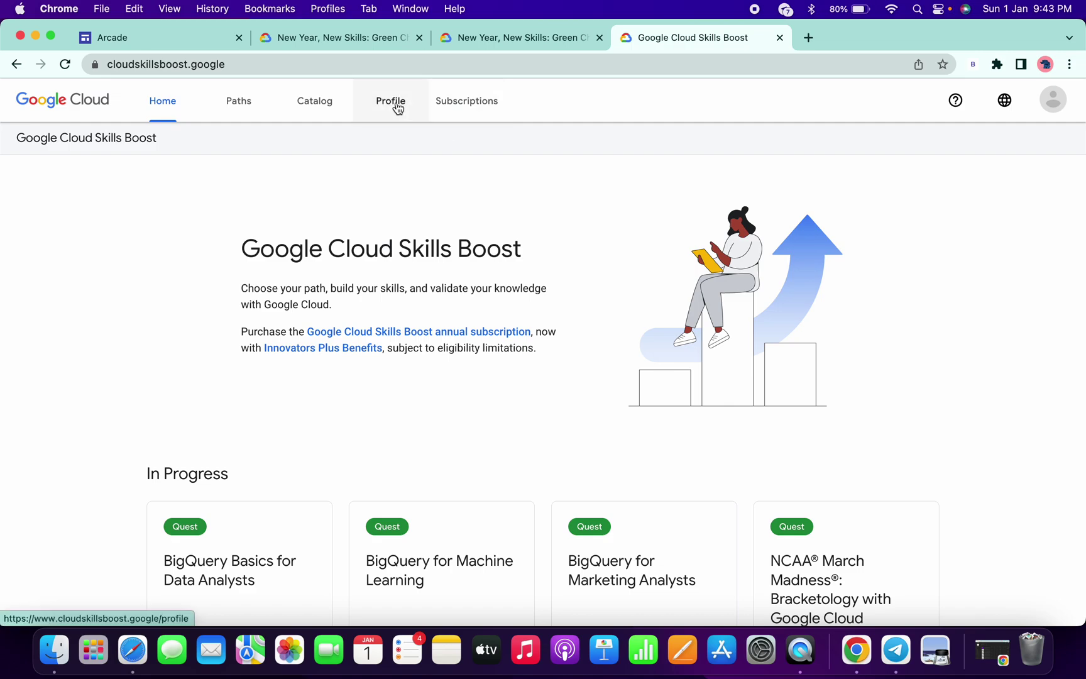
{"action": "left_click", "coordinate": [401, 108]}
{"action": "scroll", "coordinate": [476, 242], "scroll_direction": "down", "scroll_amount": 3}
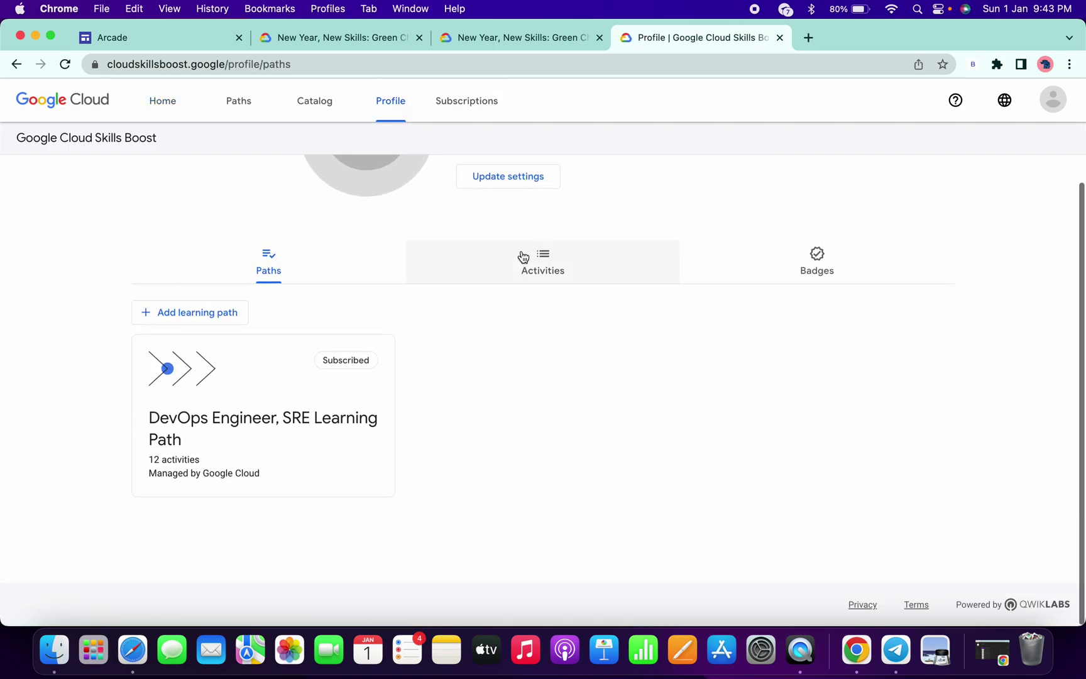
{"action": "left_click", "coordinate": [550, 263]}
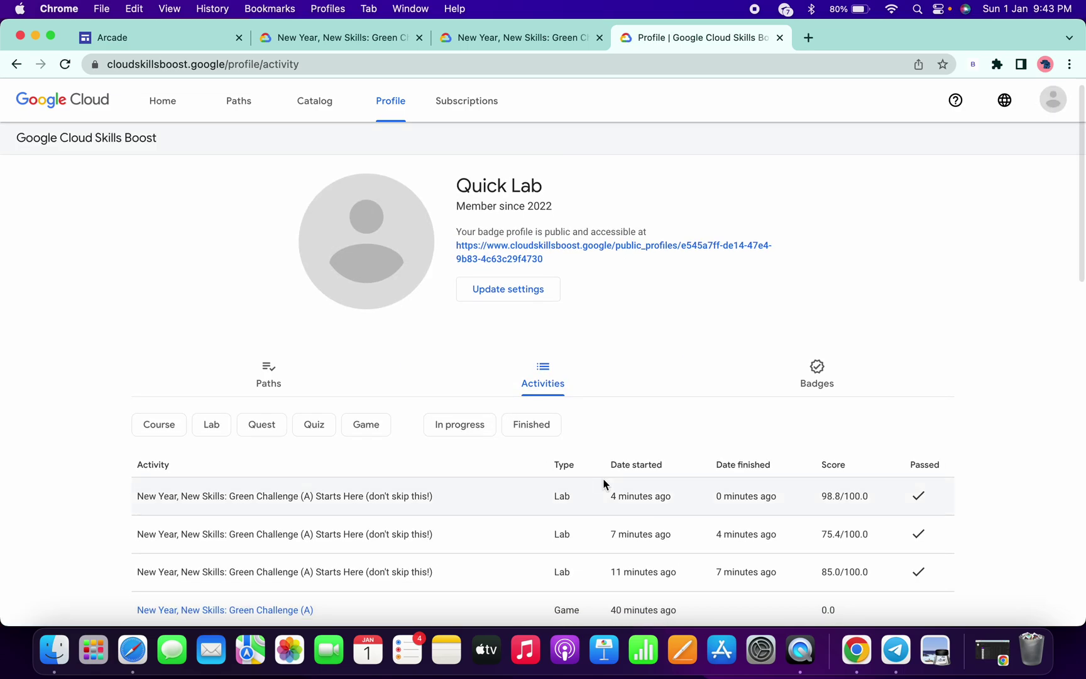
{"action": "left_click", "coordinate": [596, 506]}
{"action": "left_click_drag", "start_coordinate": [595, 507], "coordinate": [674, 505]}
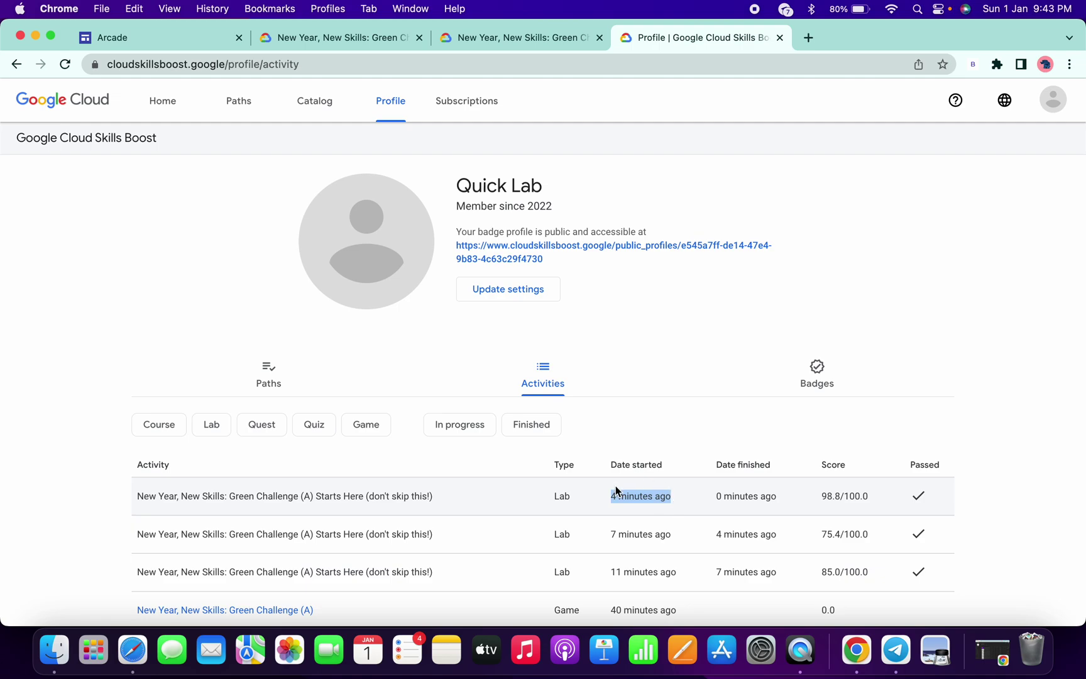
Step: Reload the challenge game page and expand the 'New Year, New Skills Challenge Starts Here' card
{"action": "left_click", "coordinate": [328, 44]}
{"action": "left_click", "coordinate": [64, 68]}
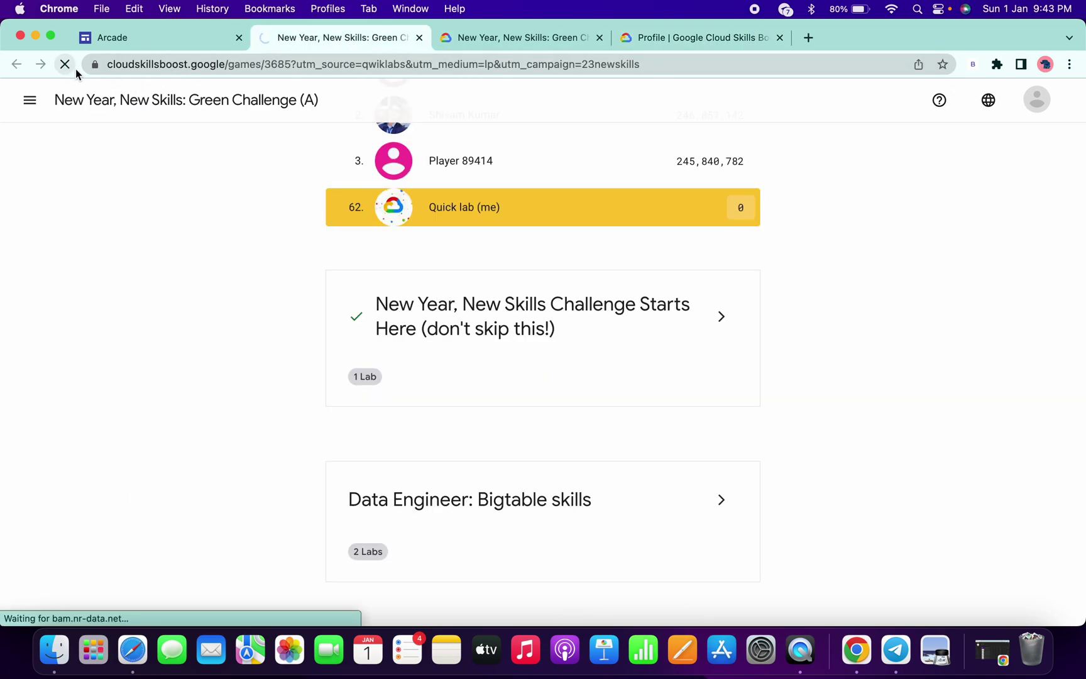
{"action": "scroll", "coordinate": [381, 236], "scroll_direction": "up", "scroll_amount": 4}
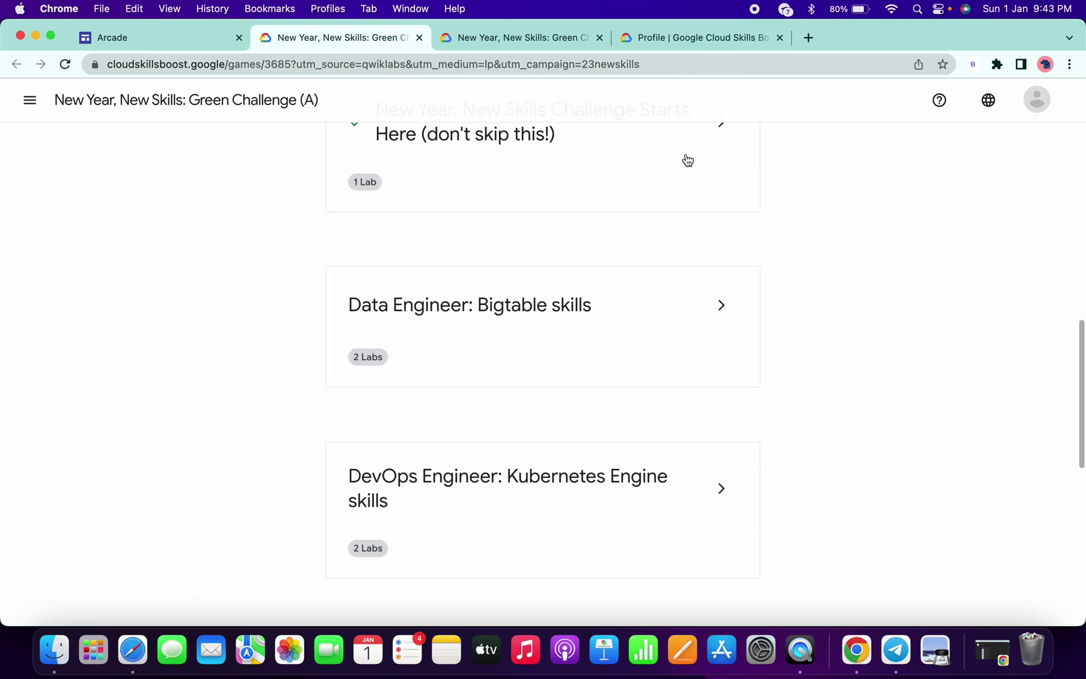
{"action": "scroll", "coordinate": [687, 161], "scroll_direction": "up", "scroll_amount": 2}
{"action": "left_click", "coordinate": [720, 224]}
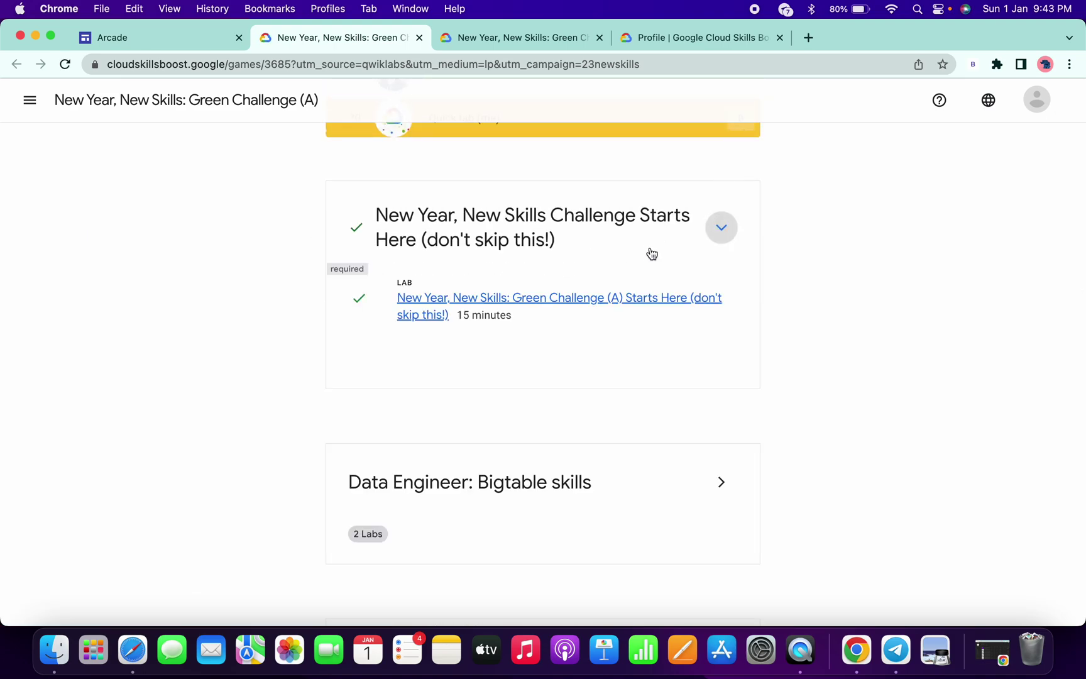